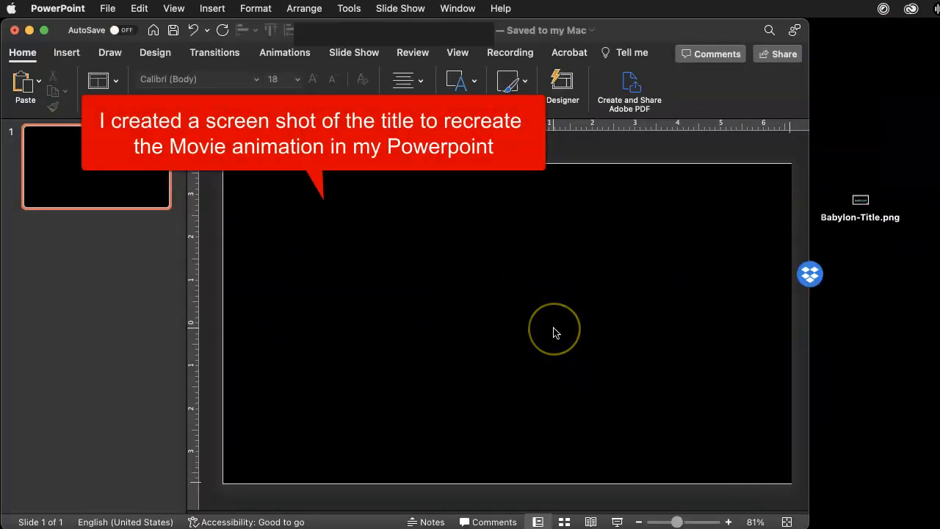
click(114, 100)
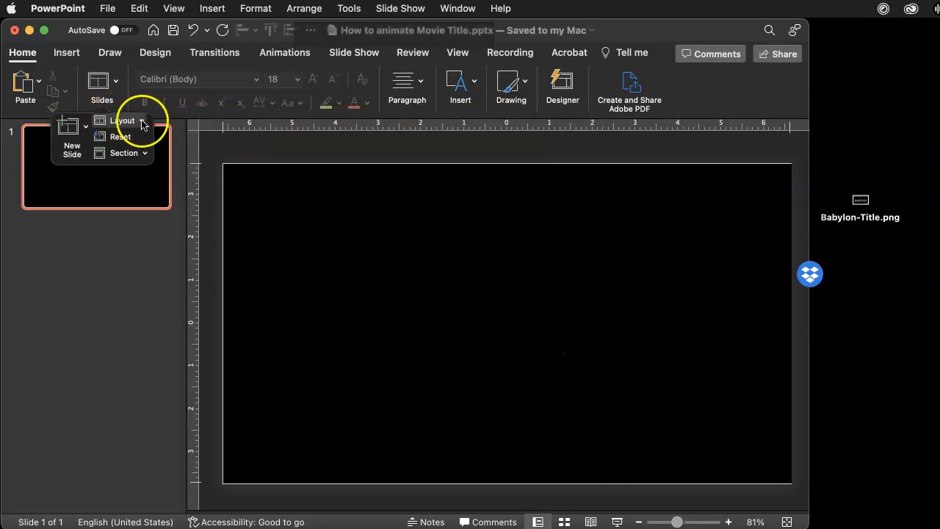
click(142, 123)
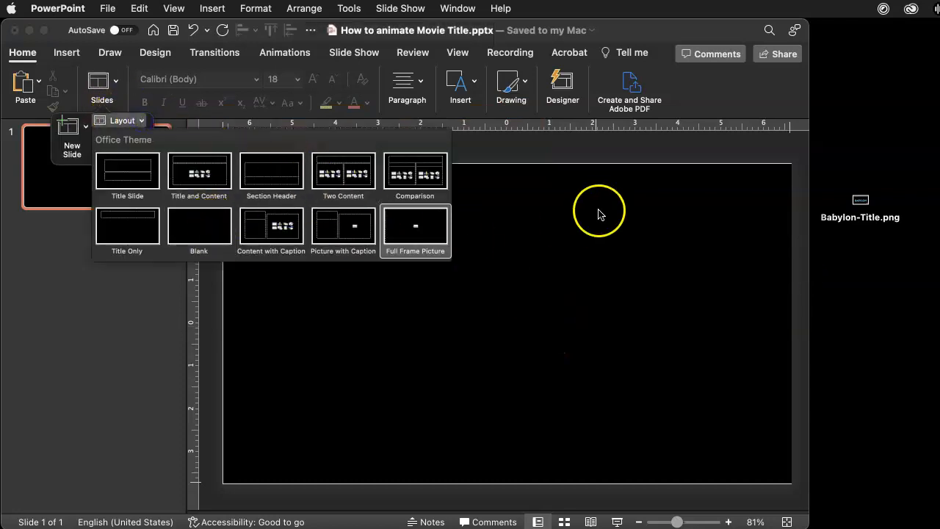
click(602, 151)
Insert Babylon-Title.png from the desktop onto the slide and enlarge it to the full slide width of about 13.33".
drag(865, 200, 370, 271)
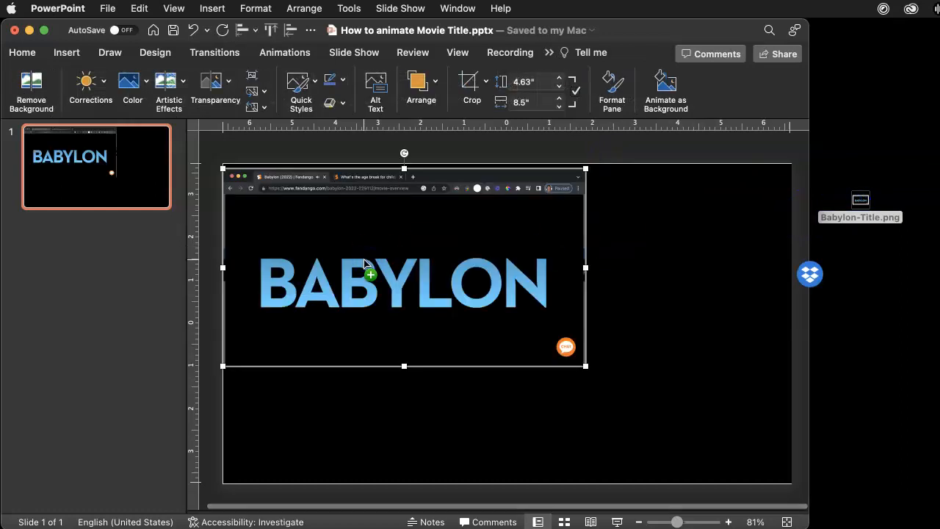
drag(577, 365, 791, 478)
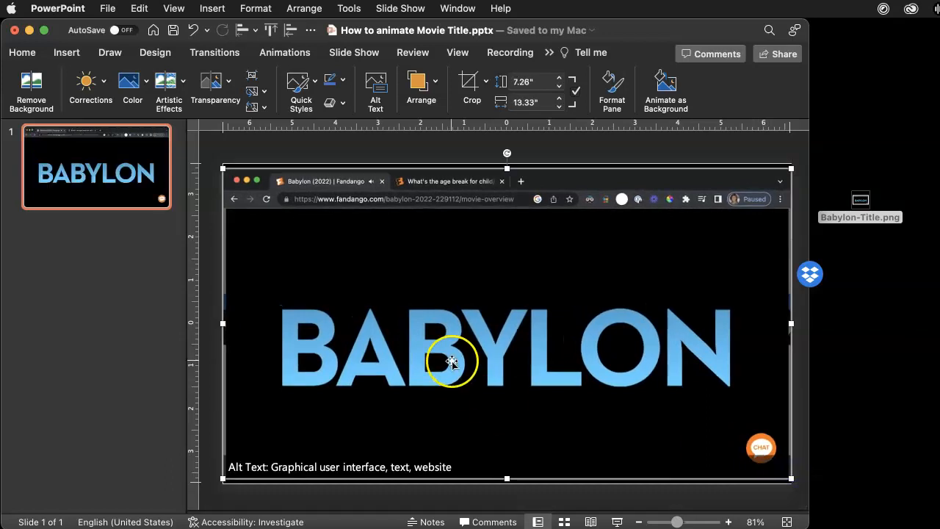
Crop the screenshot on all four sides to just the BABYLON letters, about 10.75" wide and 2.14" high.
double_click(472, 298)
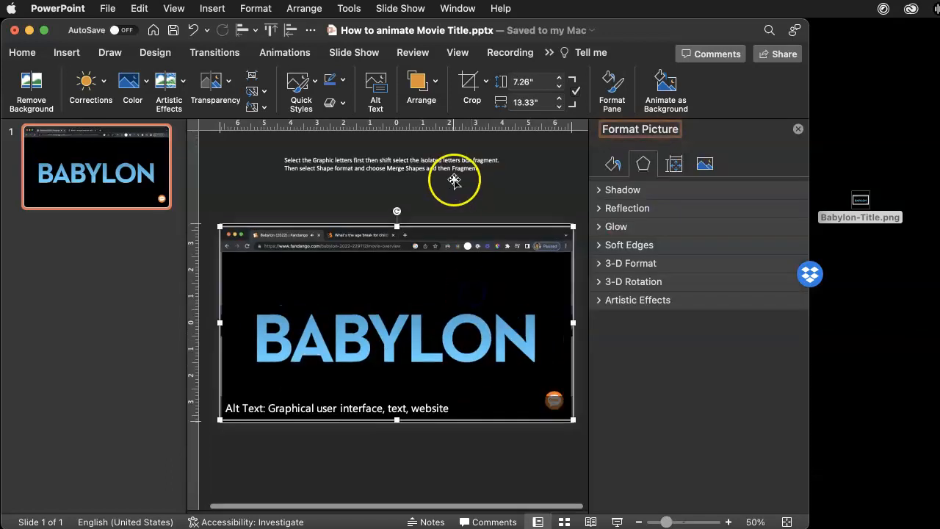
click(468, 82)
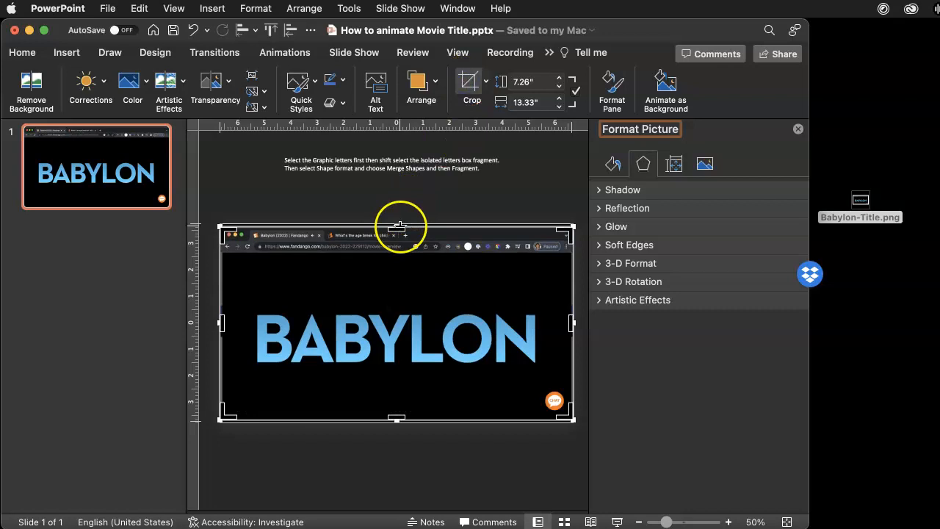
drag(397, 227, 399, 310)
drag(395, 420, 397, 363)
drag(221, 337, 254, 336)
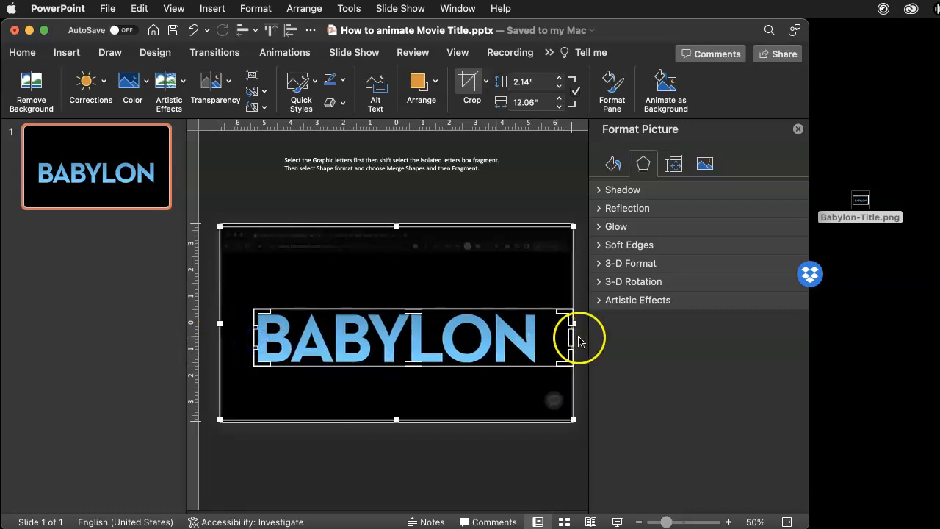
drag(572, 336, 539, 338)
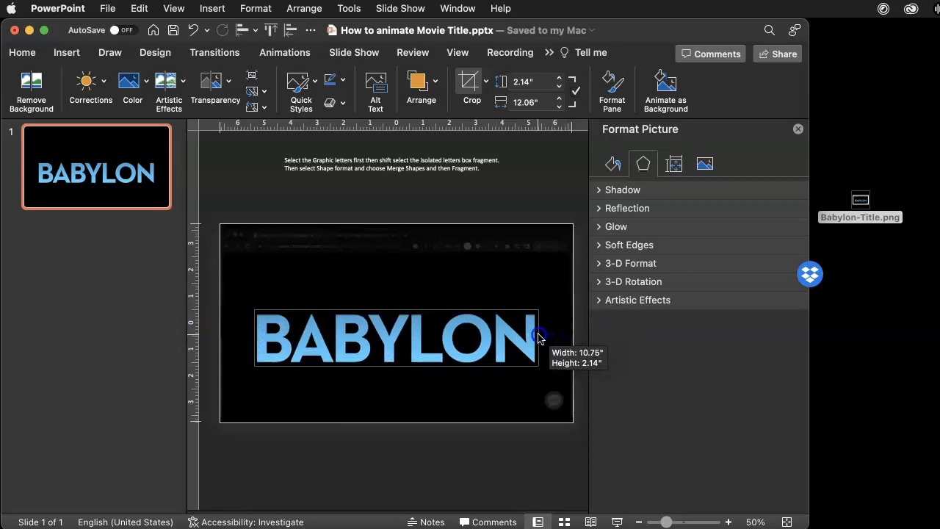
click(420, 252)
click(374, 204)
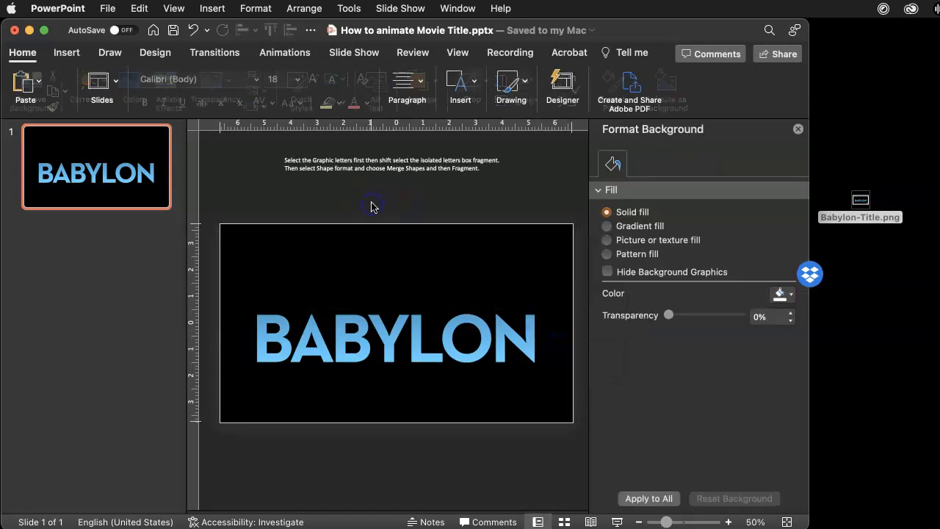
Move the cropped BABYLON title up to the middle of the slide.
drag(345, 346, 303, 329)
click(258, 212)
click(279, 222)
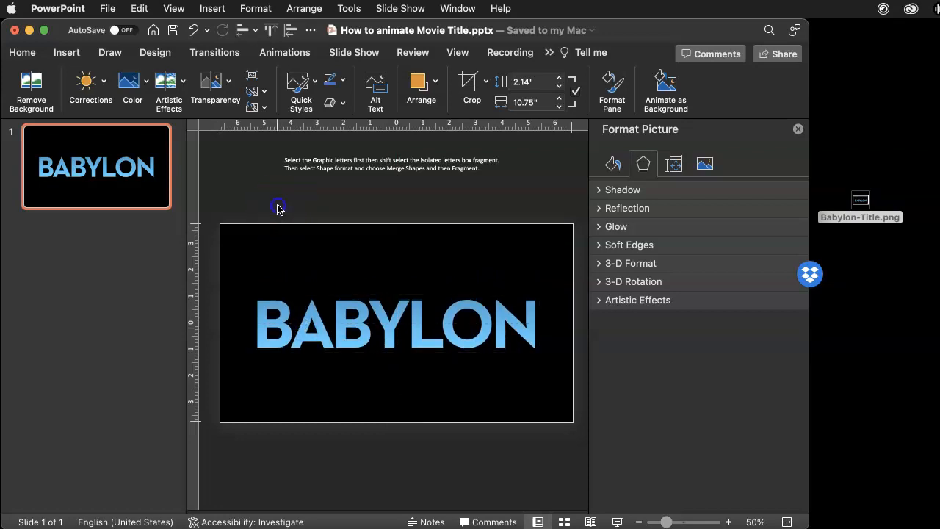
Duplicate the title slide, then close the formatting pane and widen the window for a larger slide view.
key(super+d)
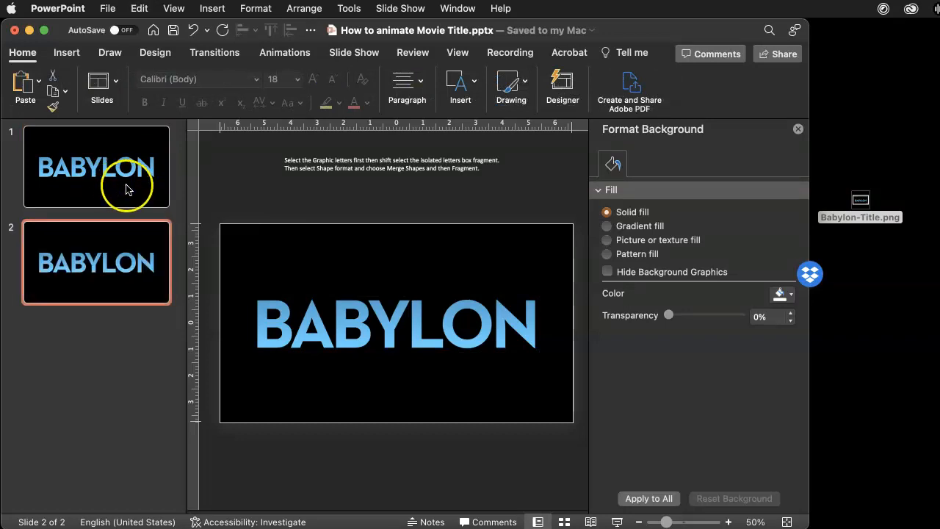
click(797, 129)
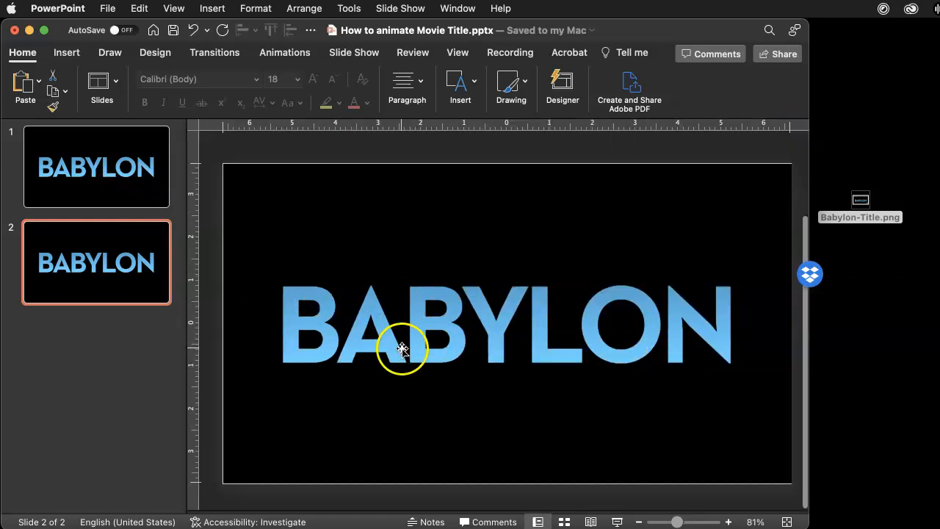
click(432, 147)
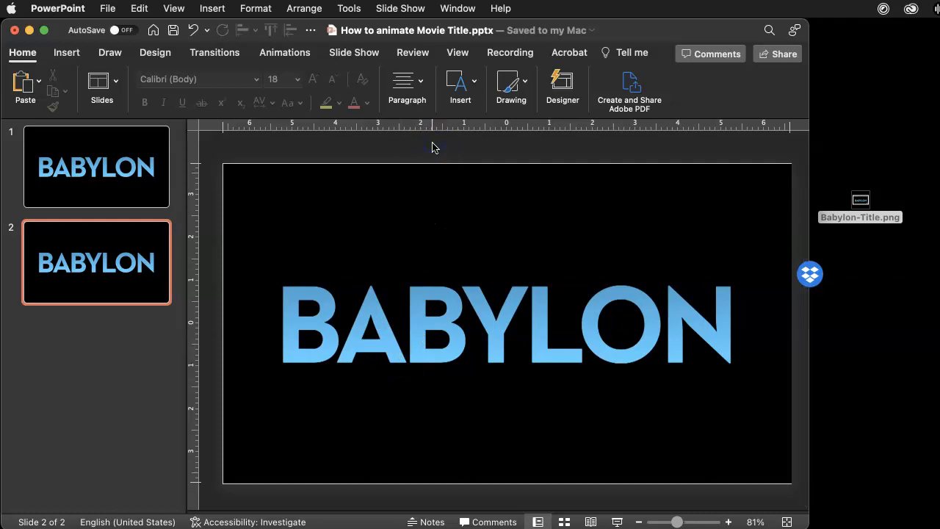
drag(810, 183, 930, 185)
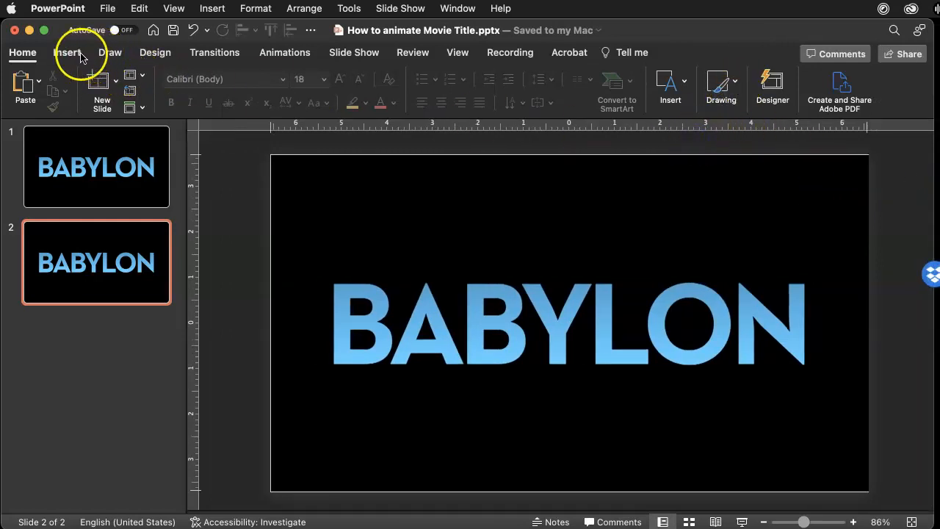
Draw a closed freeform shape tightly around the letter Y of the title on slide 2.
click(79, 57)
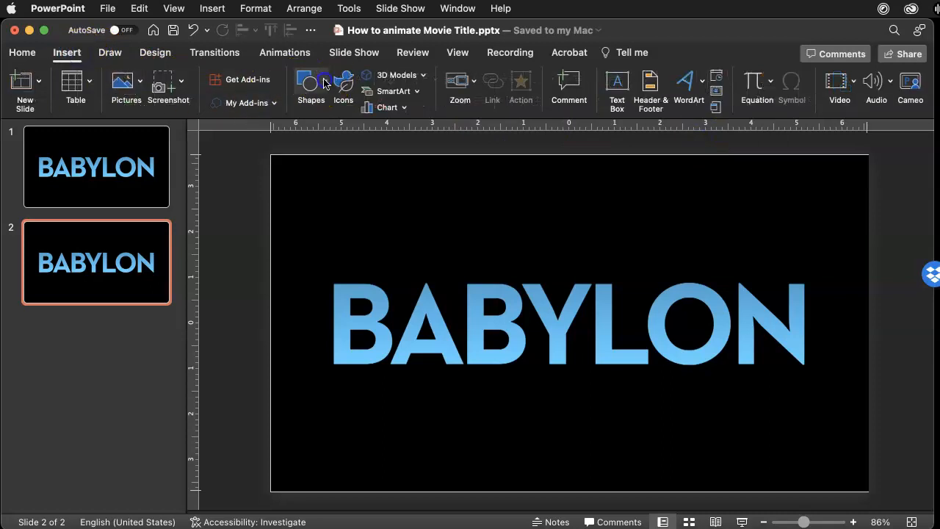
click(324, 83)
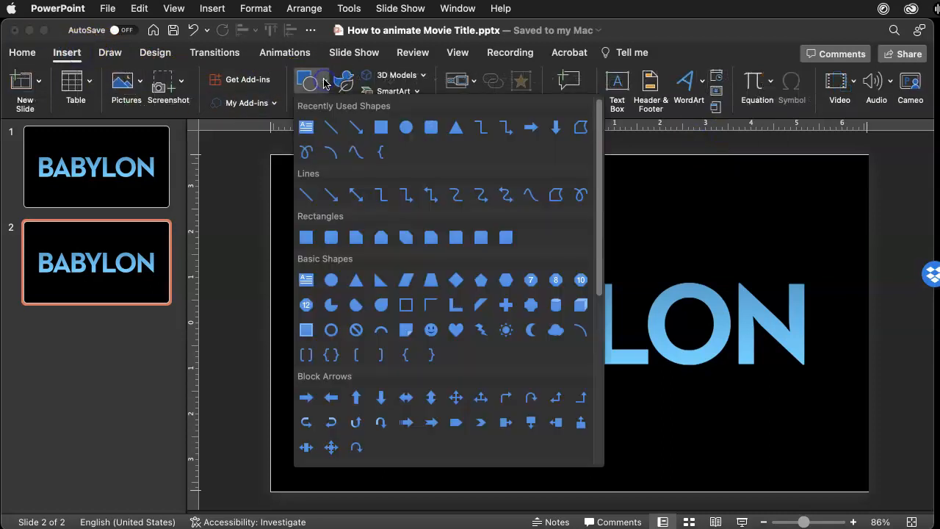
click(556, 196)
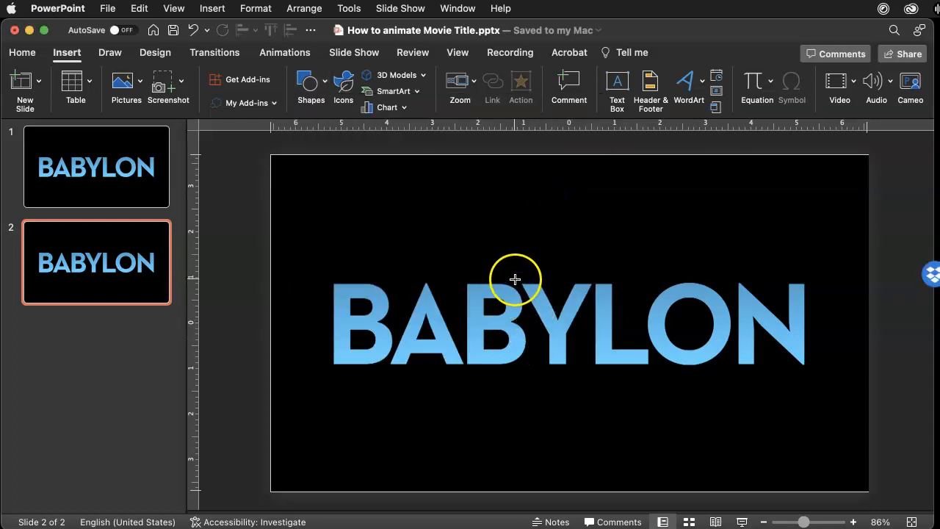
drag(532, 310, 539, 327)
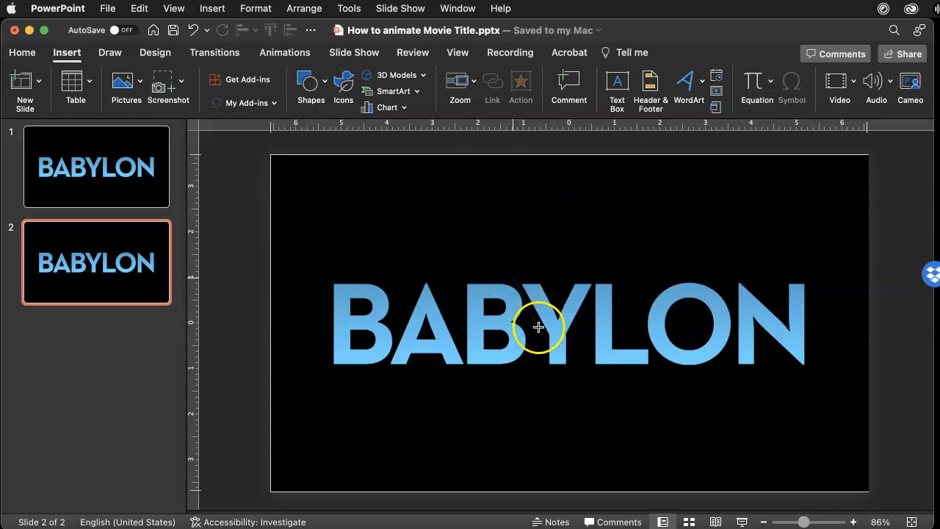
drag(540, 367, 540, 372)
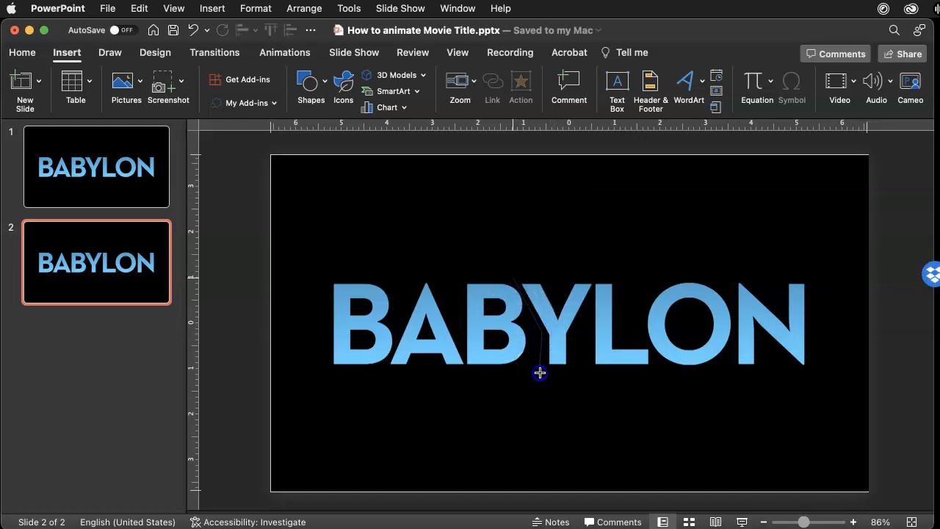
drag(589, 298, 595, 278)
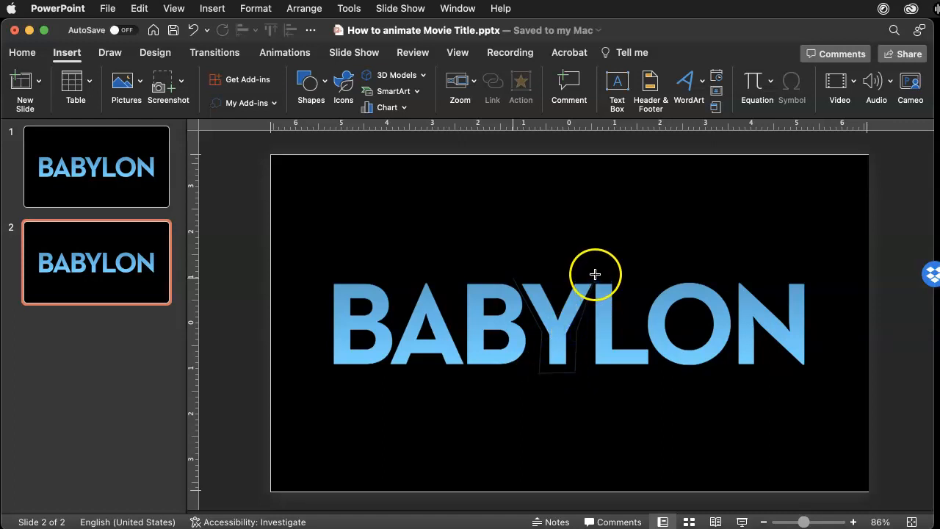
click(516, 279)
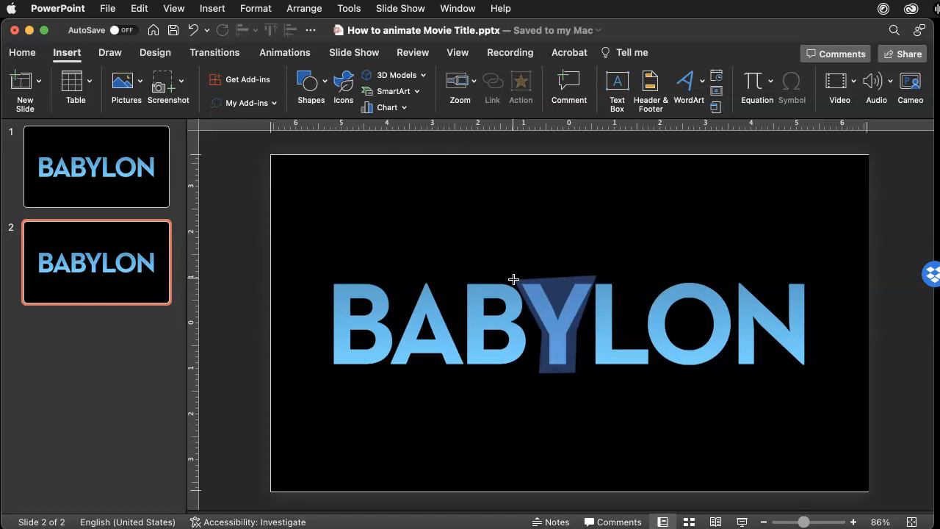
click(513, 279)
click(476, 252)
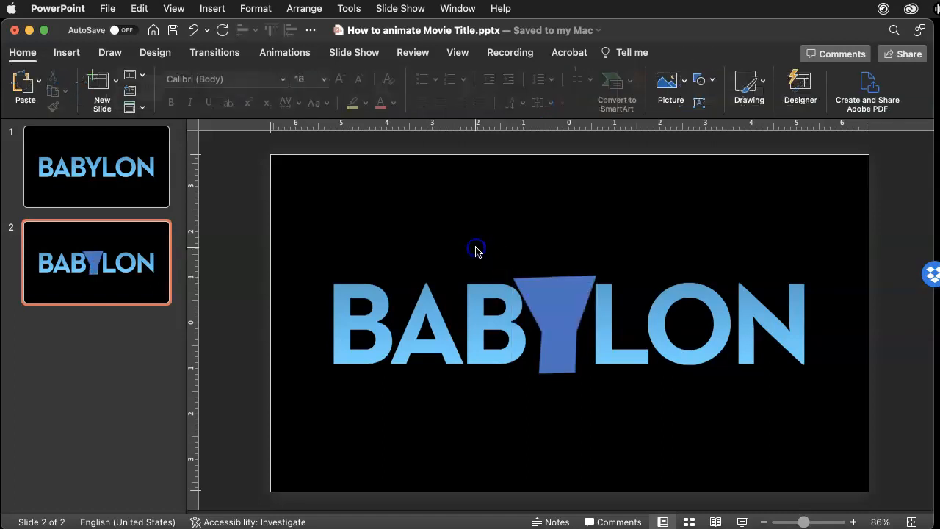
Select the title picture first and the Y-shaped freeform second, and merge them with Fragment.
scroll(476, 252, up, 3)
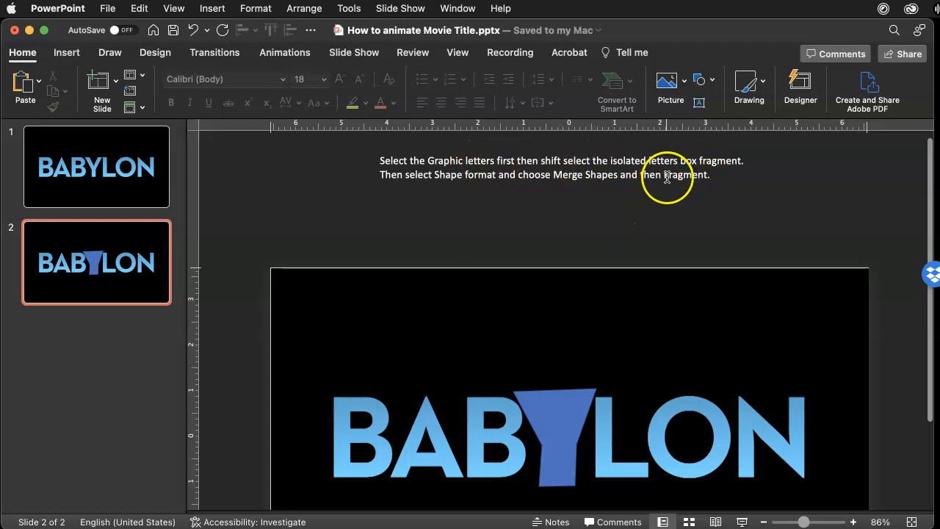
scroll(604, 217, down, 3)
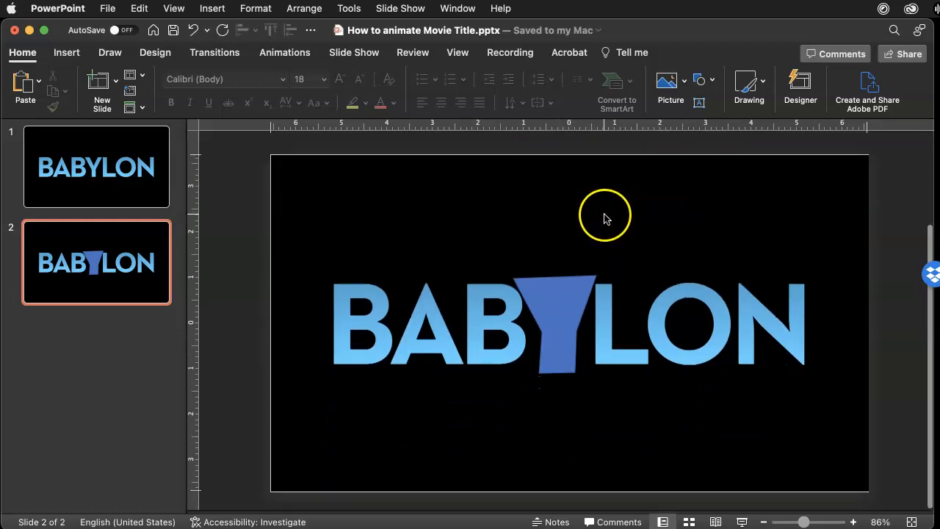
click(421, 297)
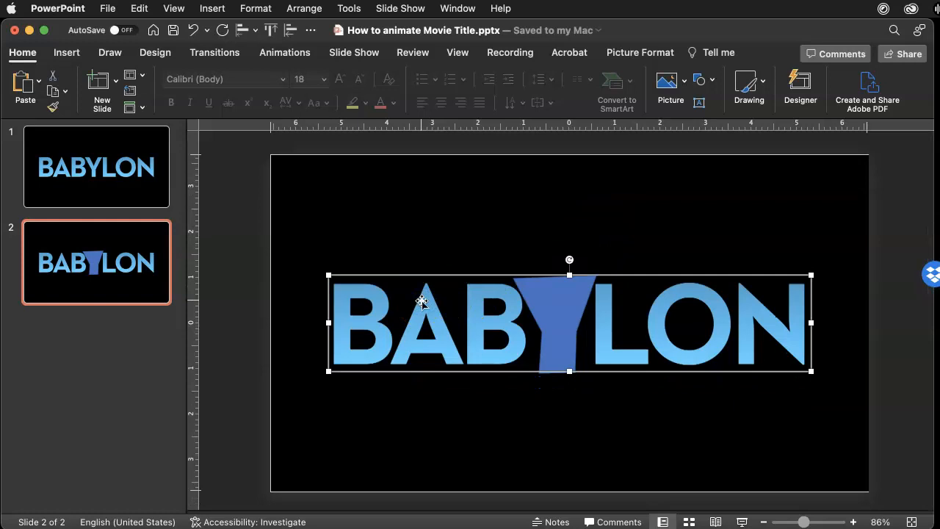
shift+click(541, 297)
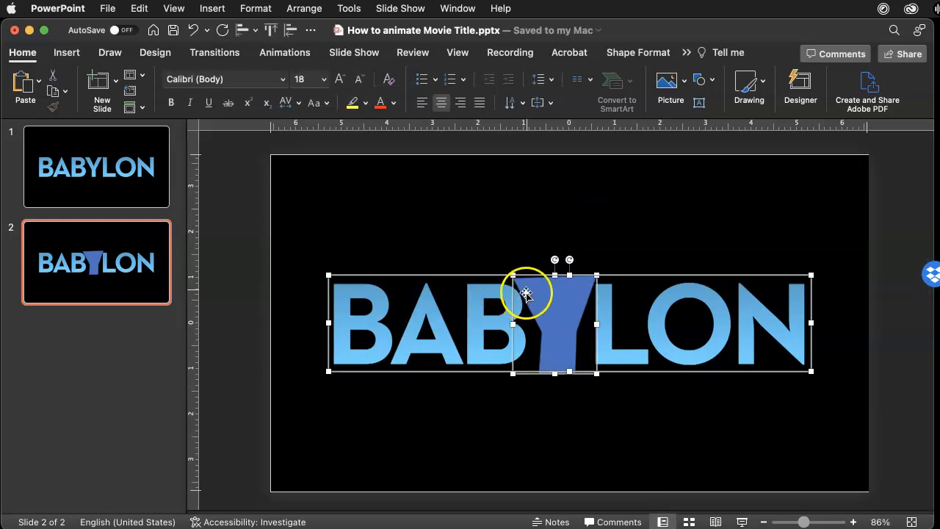
click(633, 54)
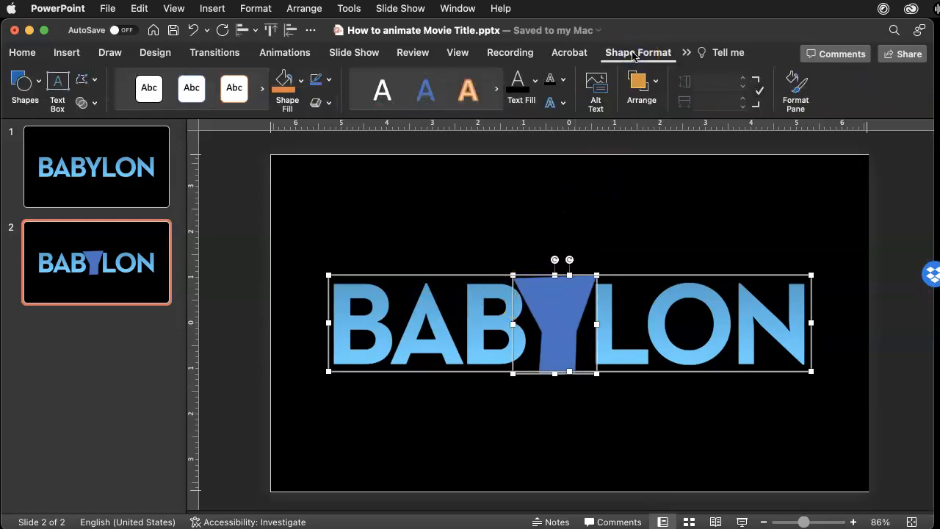
click(94, 107)
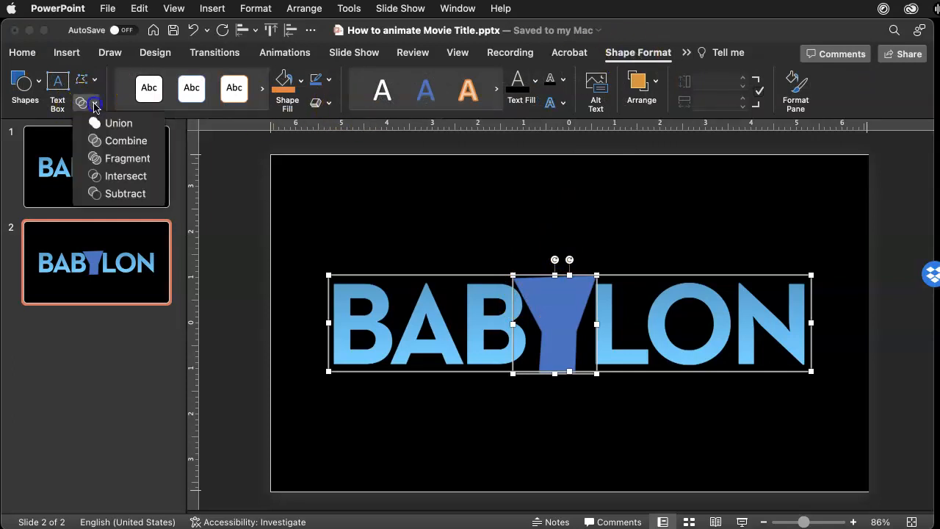
click(137, 161)
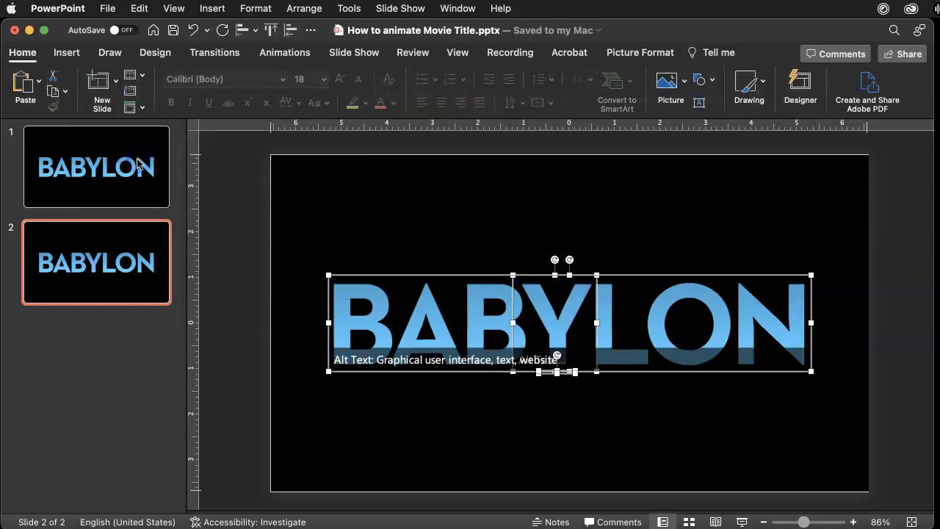
Delete the picture piece with the other letters on slide 2, keeping only the Y.
click(247, 171)
click(508, 358)
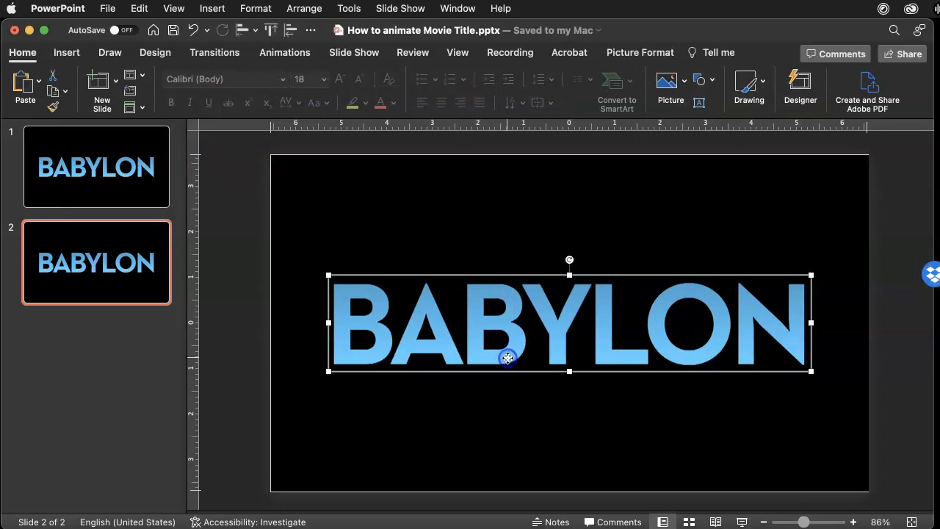
key(Delete)
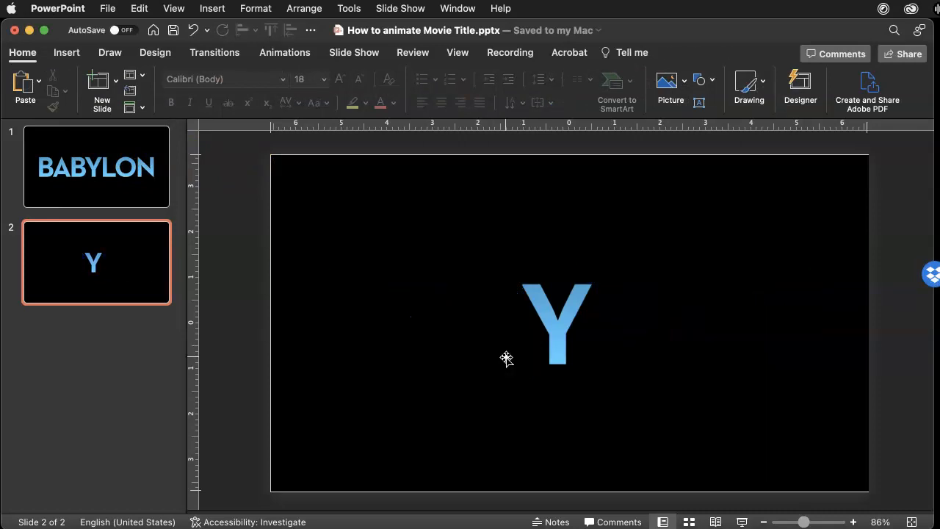
Duplicate slide 1 with the full BABYLON title and place the copy after the Y slide as slide 3.
click(115, 180)
key(super+d)
drag(117, 214, 115, 439)
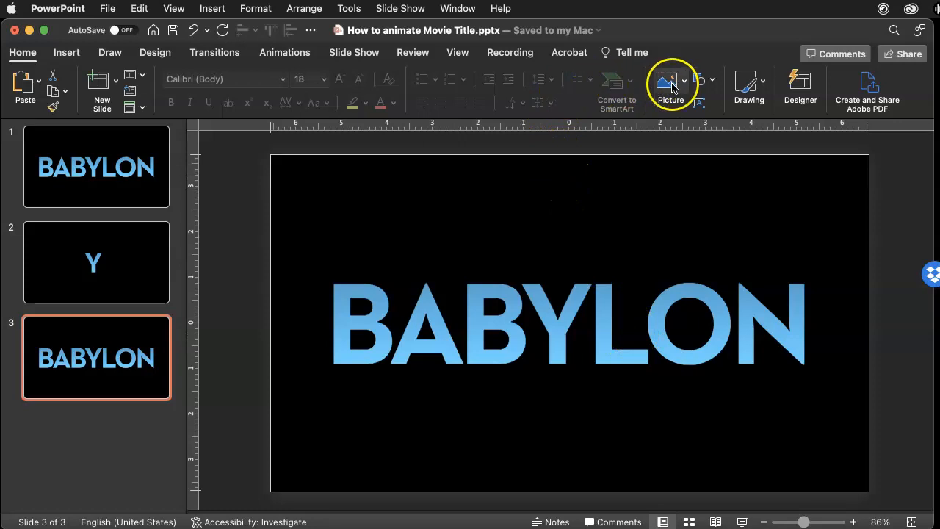
Draw a closed freeform around the letters BYL on slide 3, about 4.43" wide and 2.23" high.
click(710, 82)
click(778, 122)
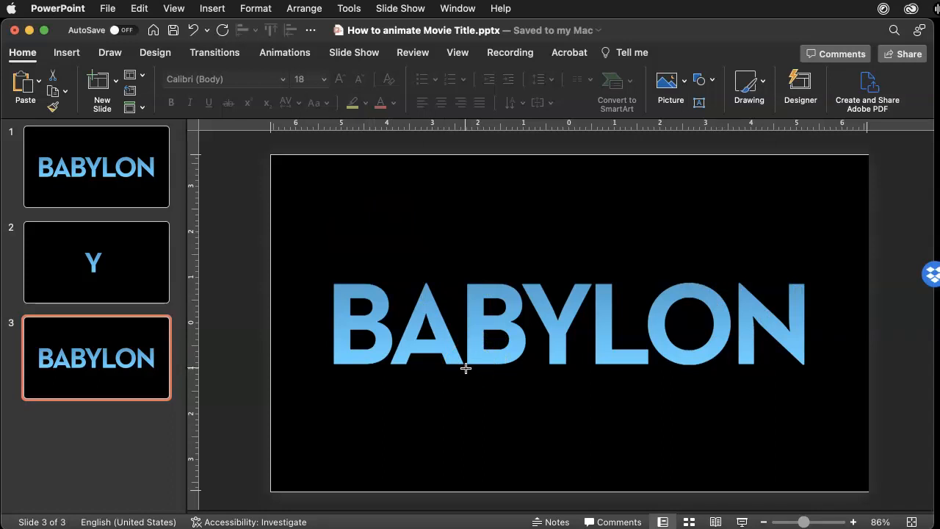
mouse_move(467, 369)
mouse_down()
mouse_move(458, 252)
mouse_move(457, 274)
mouse_up()
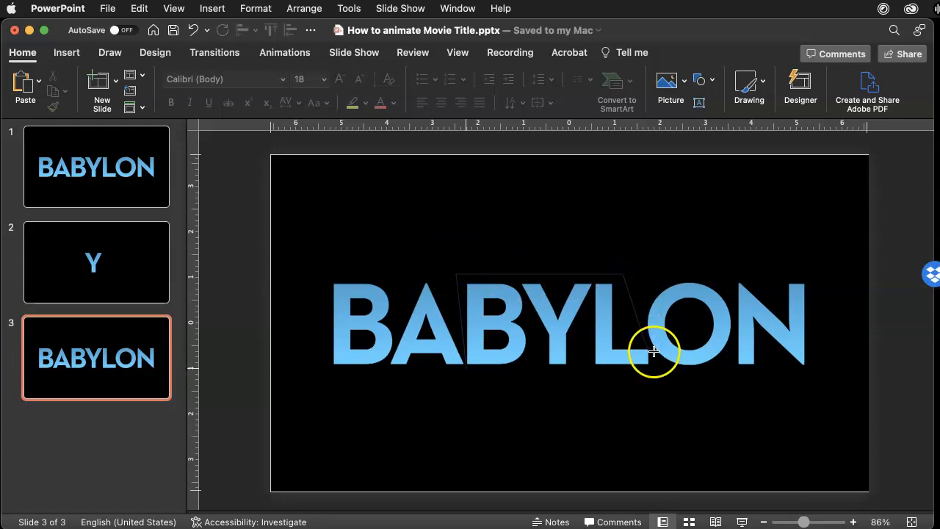
click(467, 369)
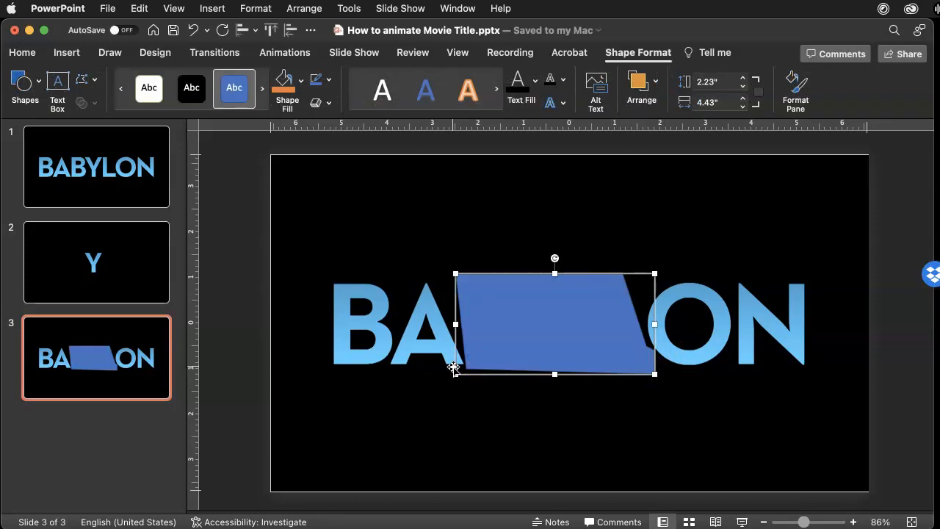
Try merging the BYL freeform and the title picture on slide 3 with Fragment, selecting the freeform first.
click(507, 283)
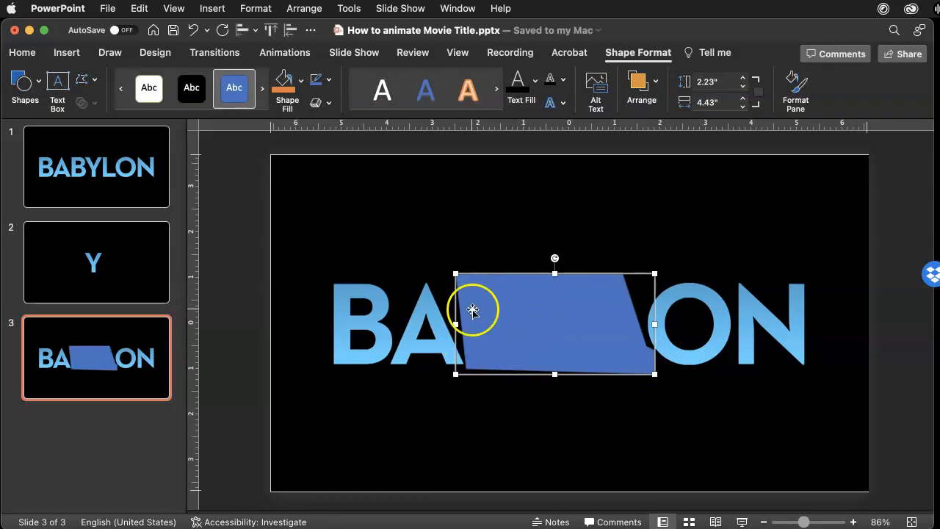
shift+click(350, 319)
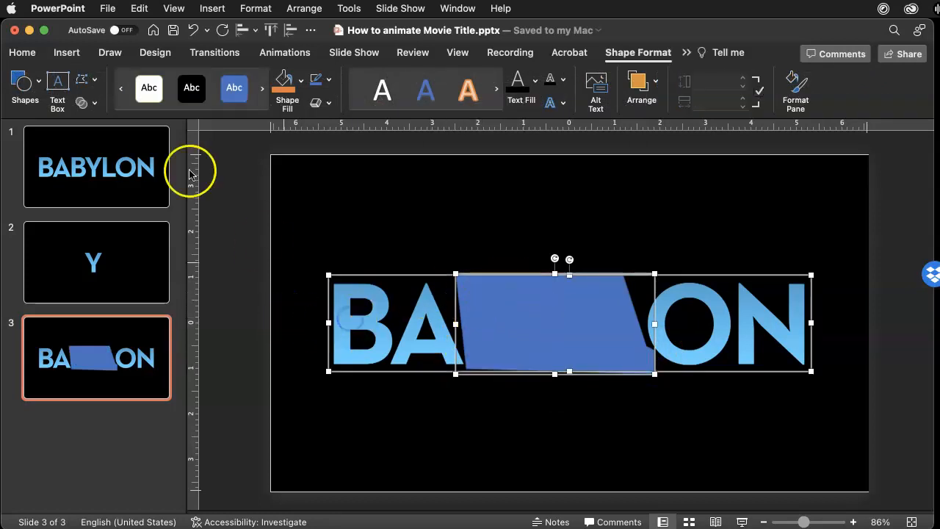
click(83, 102)
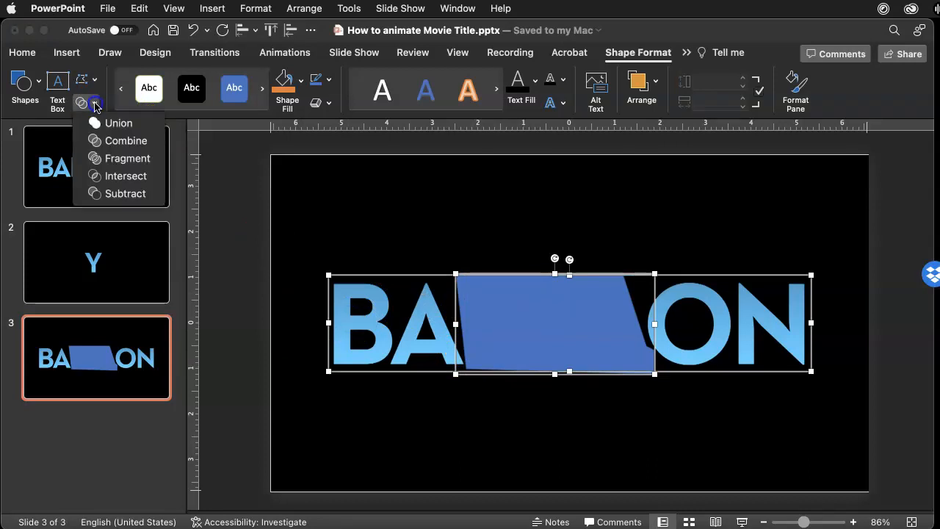
click(127, 158)
click(189, 184)
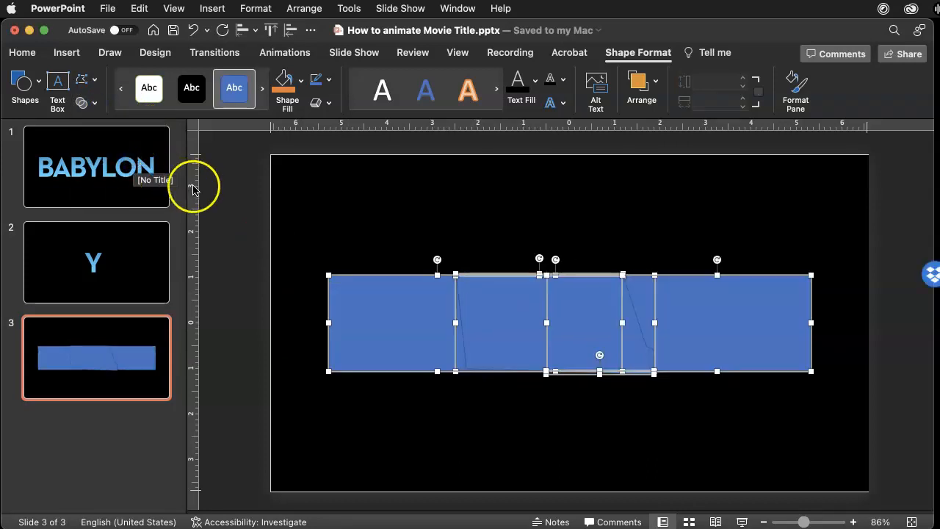
Move the fragmented blue pieces on slide 3 apart from one another.
click(483, 319)
drag(528, 362, 591, 434)
drag(382, 317, 352, 359)
drag(648, 287, 703, 322)
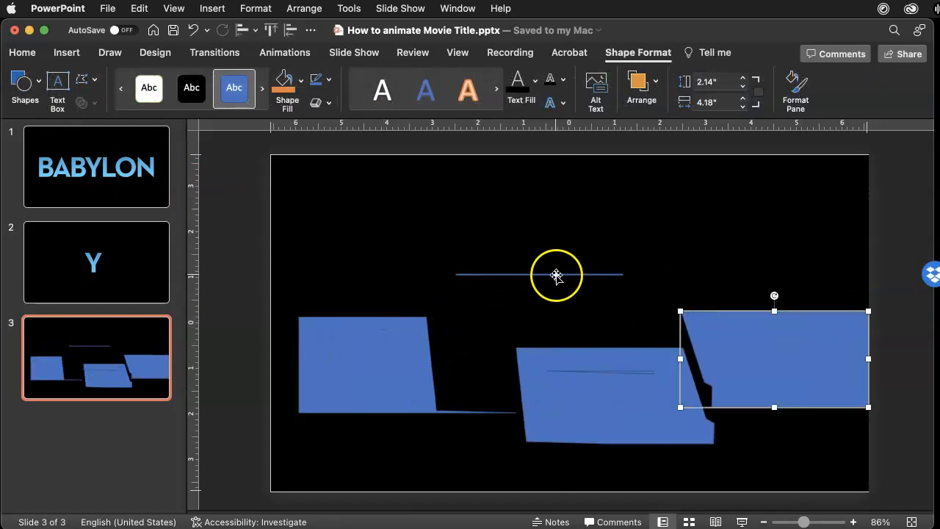
Undo the piece moves and the Fragment merge on slide 3.
key(super+z)
key(super+z)
key(super+z)
key(super+z)
key(super+z)
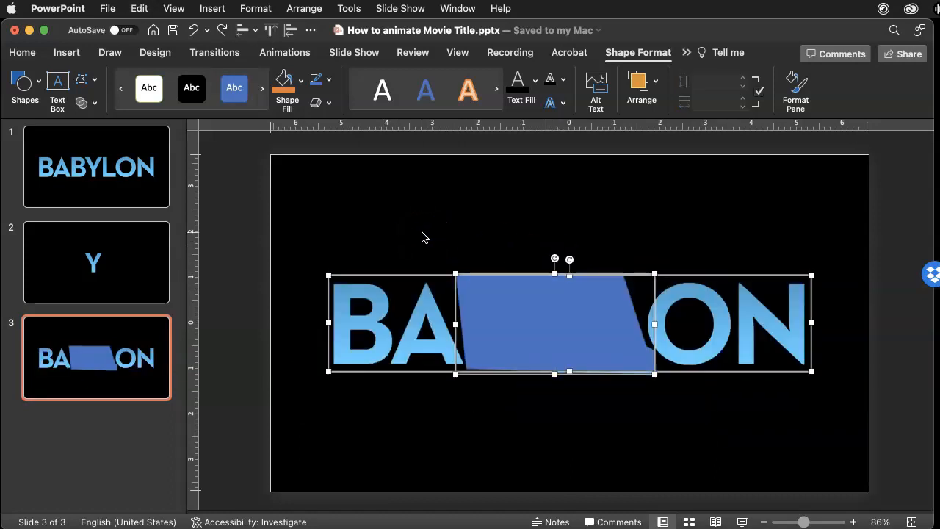
Select the title picture on slide 3 first and the BYL freeform second, and merge them with Fragment.
click(267, 203)
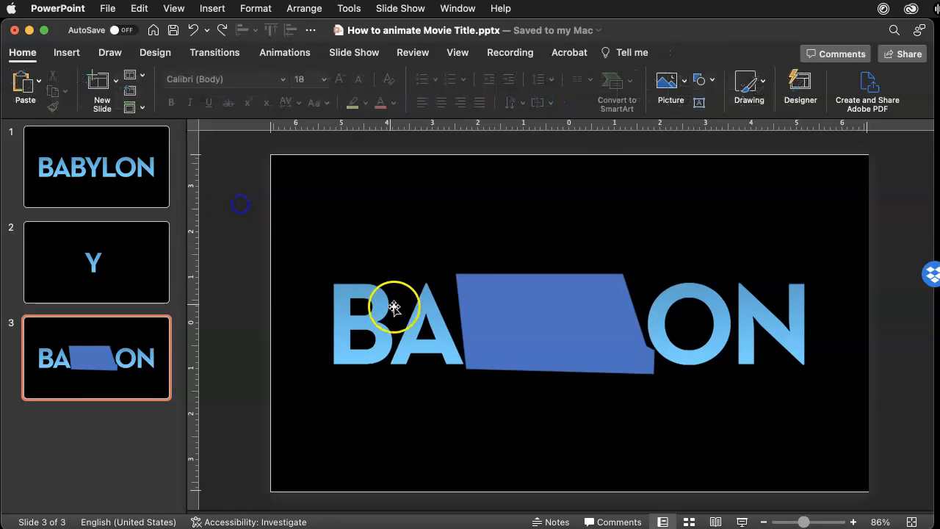
click(380, 303)
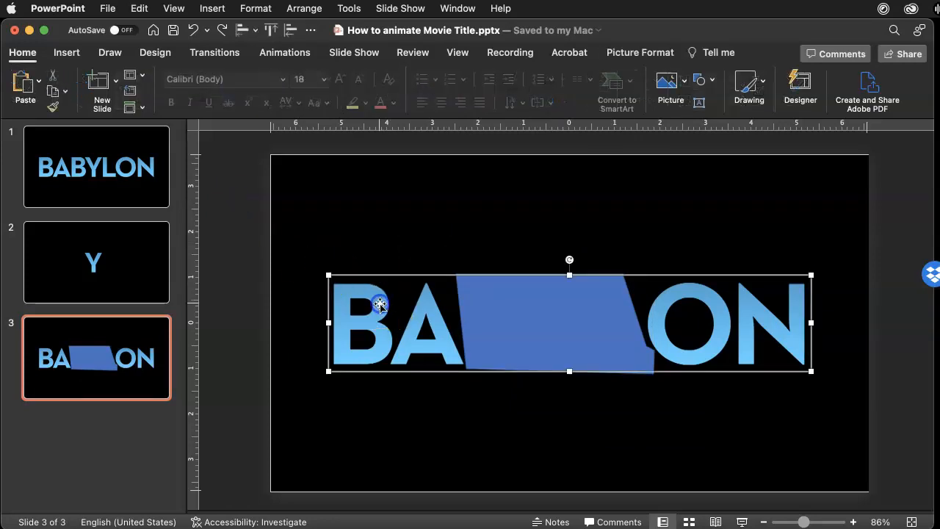
shift+click(565, 314)
click(630, 55)
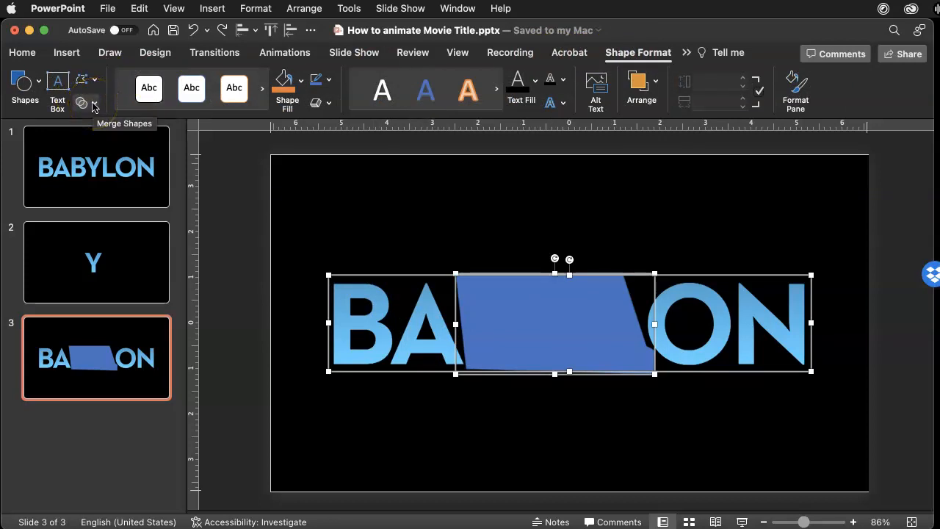
click(94, 103)
click(118, 158)
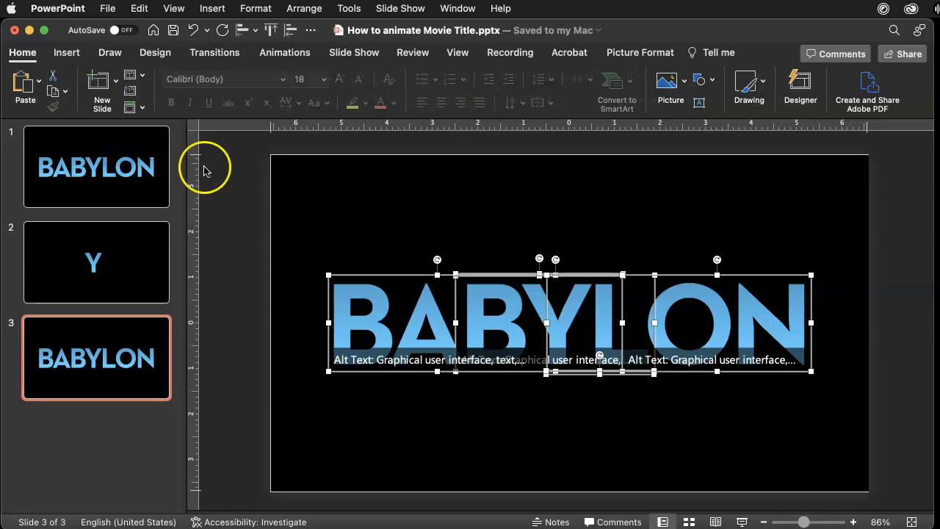
Delete the picture pieces with BA and ON on slide 3, keeping only the letters BYL.
click(240, 169)
click(375, 318)
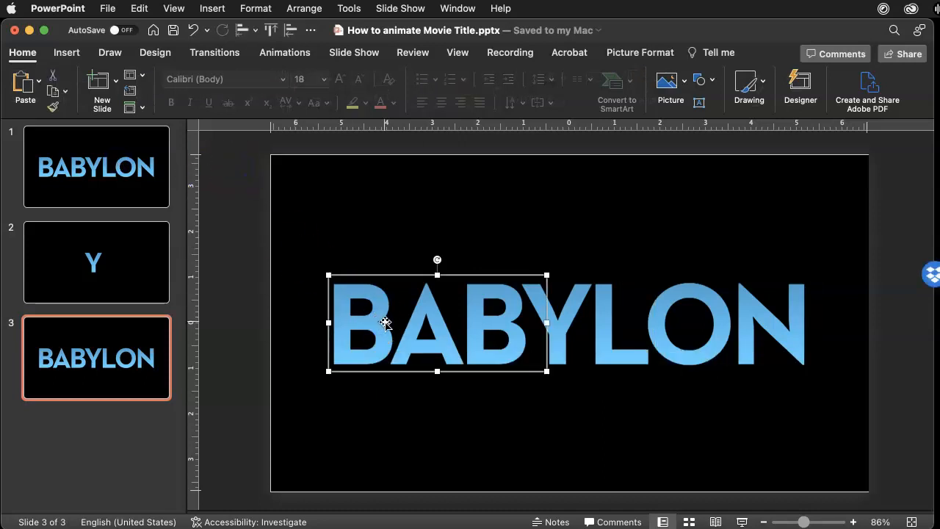
key(Delete)
click(704, 329)
key(Delete)
Duplicate slide 1 with the full BABYLON title and place the copy after the BYL slide as slide 4.
click(85, 162)
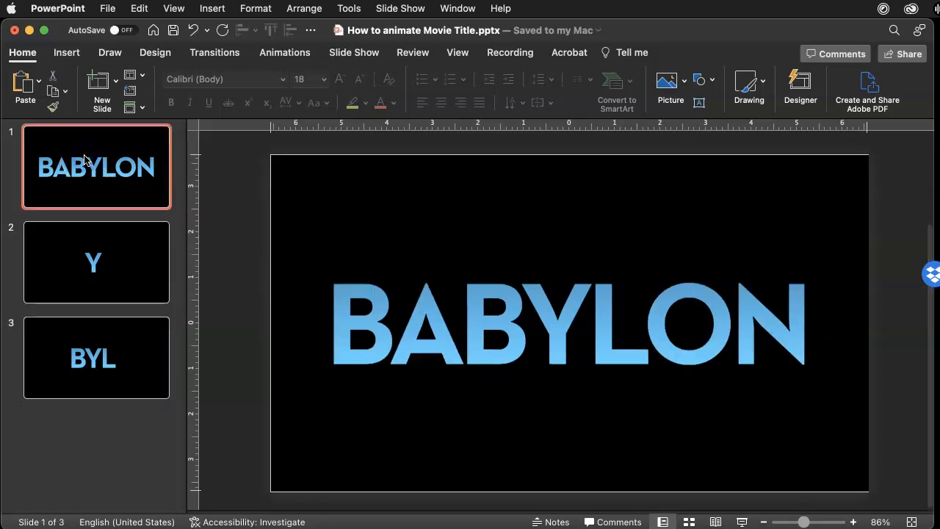
key(super+d)
drag(110, 216, 97, 514)
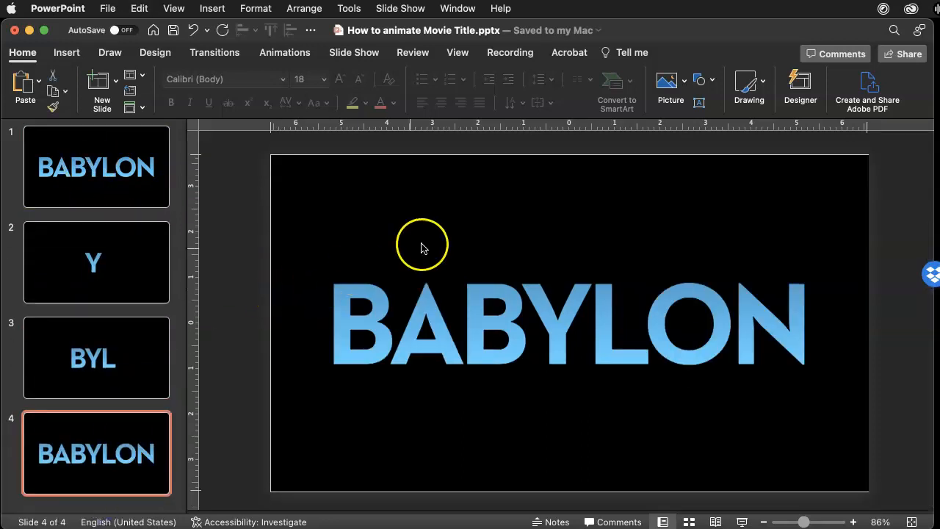
Draw a closed freeform around the letters ABYLO on slide 4, about 7.82" wide and 2.89" high.
click(711, 81)
click(735, 116)
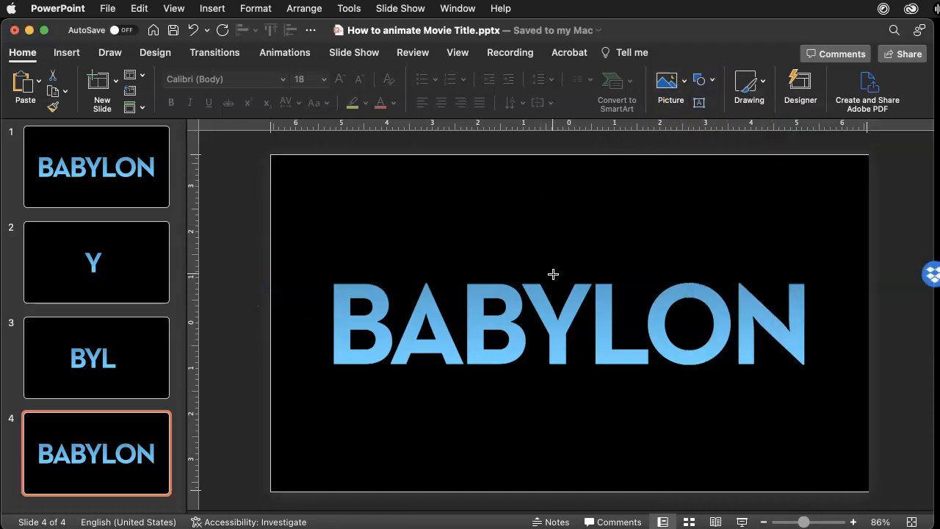
drag(429, 272, 422, 274)
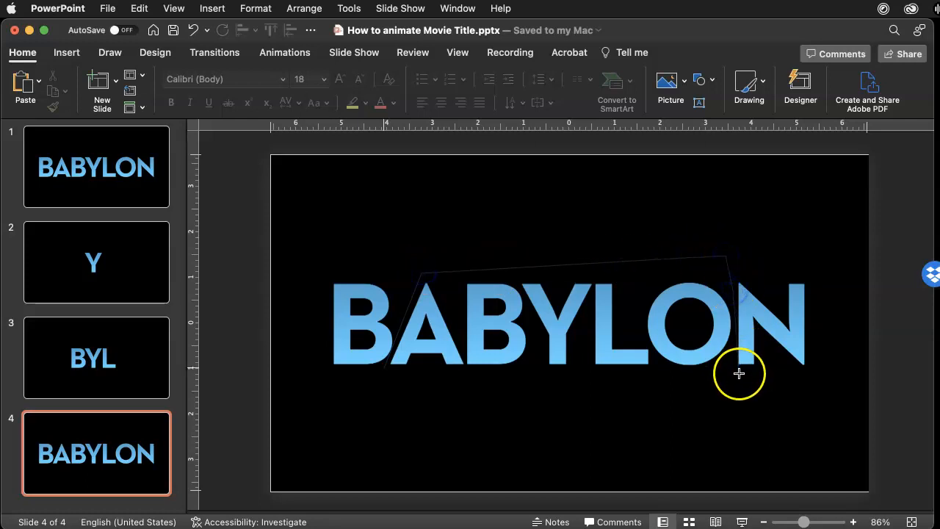
click(388, 368)
Select the title picture on slide 4 first and the ABYLO freeform second, and merge them with Fragment.
click(252, 178)
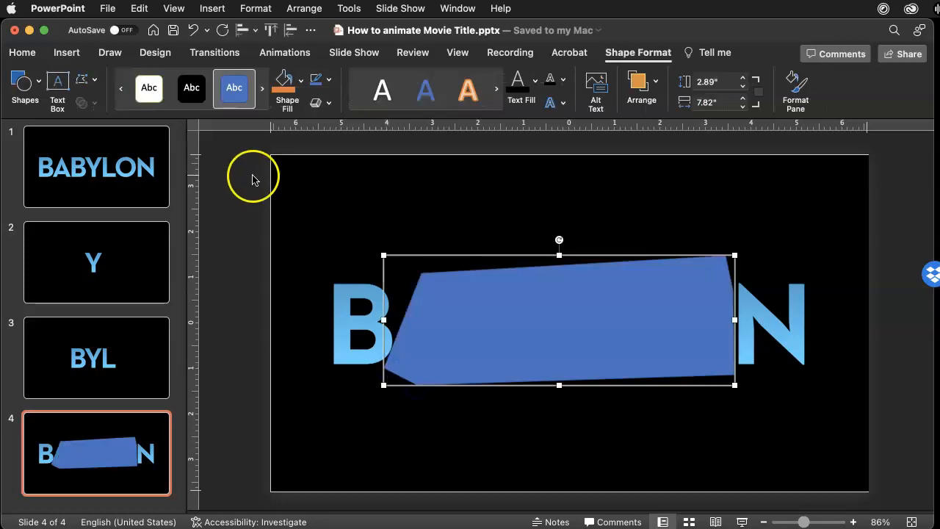
click(318, 296)
click(345, 310)
shift+click(515, 303)
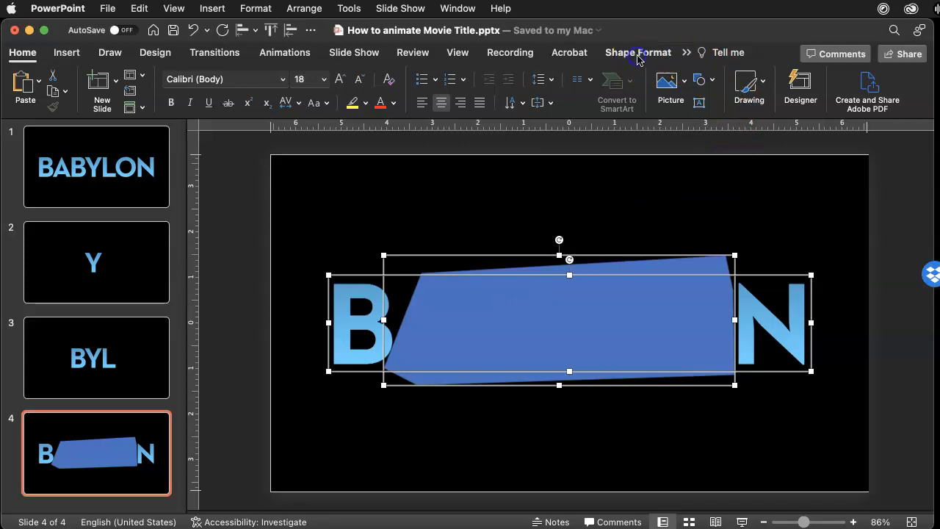
click(638, 55)
click(86, 103)
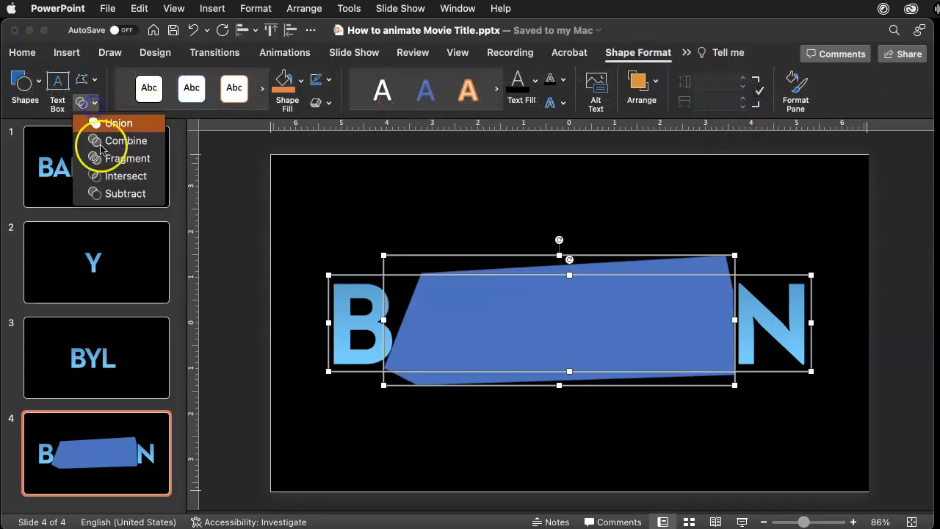
click(117, 158)
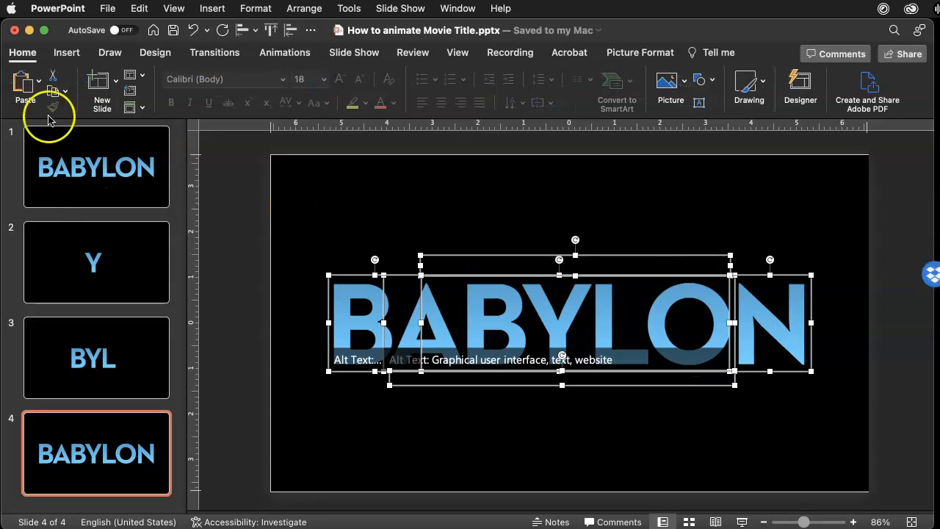
Delete the picture pieces with the first B and the N on slide 4, keeping only ABYLO.
click(246, 262)
click(376, 295)
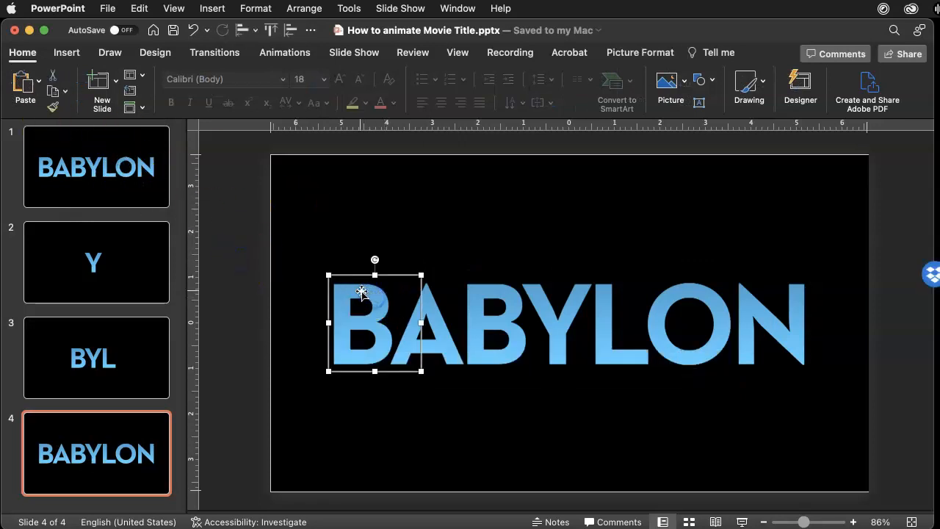
key(Delete)
click(766, 319)
key(Delete)
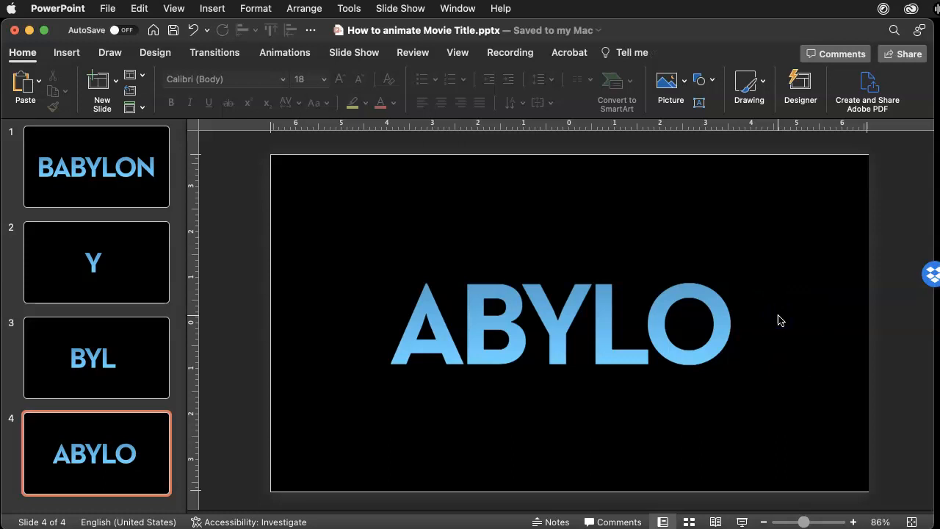
Duplicate slide 1 with the full BABYLON title and place the copy after the ABYLO slide as slide 5.
click(76, 169)
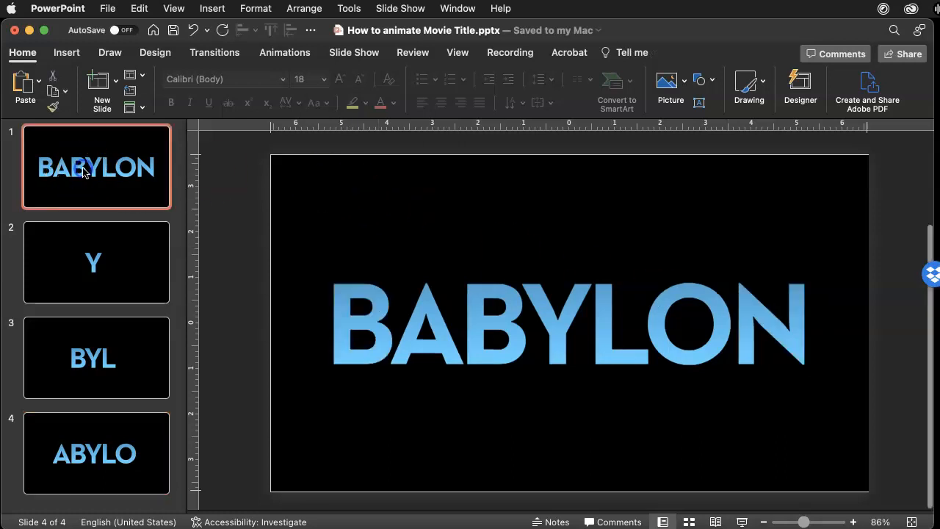
key(super+d)
drag(78, 211, 88, 515)
Duplicate slide 1 and delete the title picture from the copy, leaving a blank black slide 2 before the Y slide.
click(122, 175)
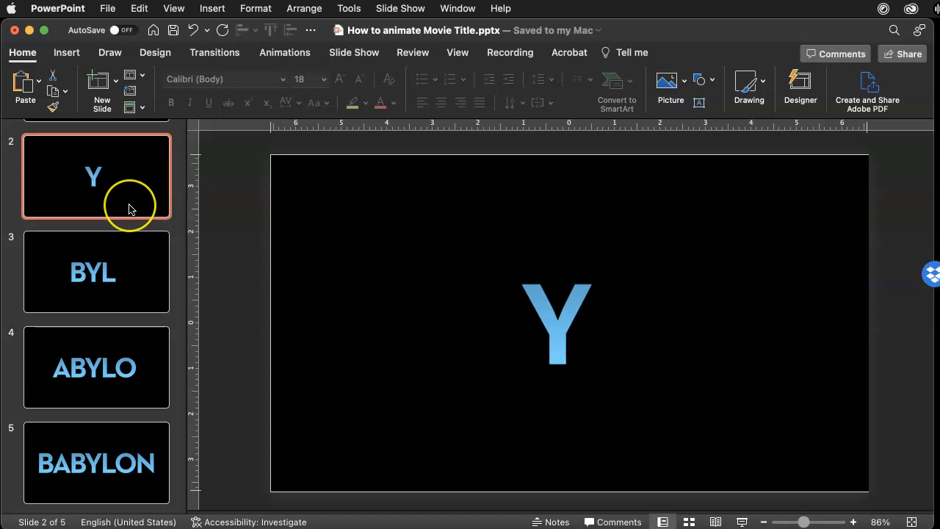
scroll(129, 206, up, 2)
scroll(129, 208, down, 1)
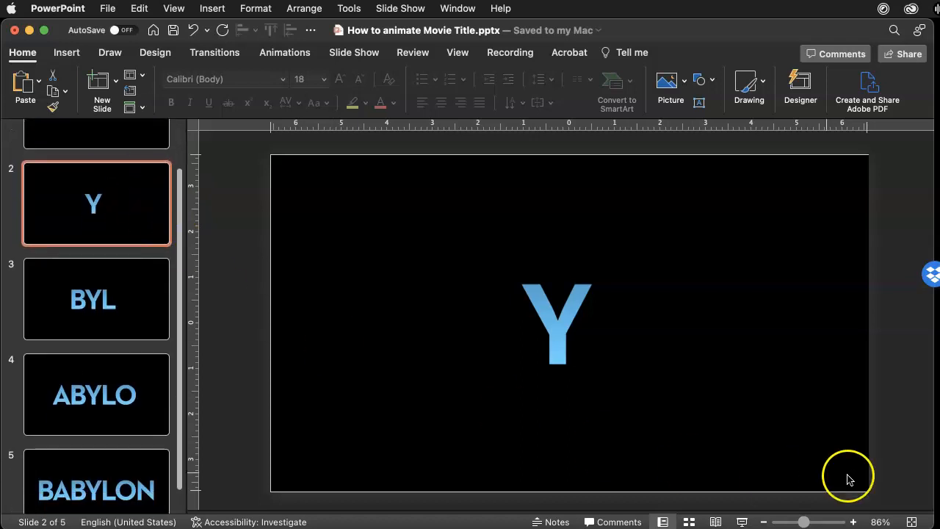
scroll(132, 206, up, 2)
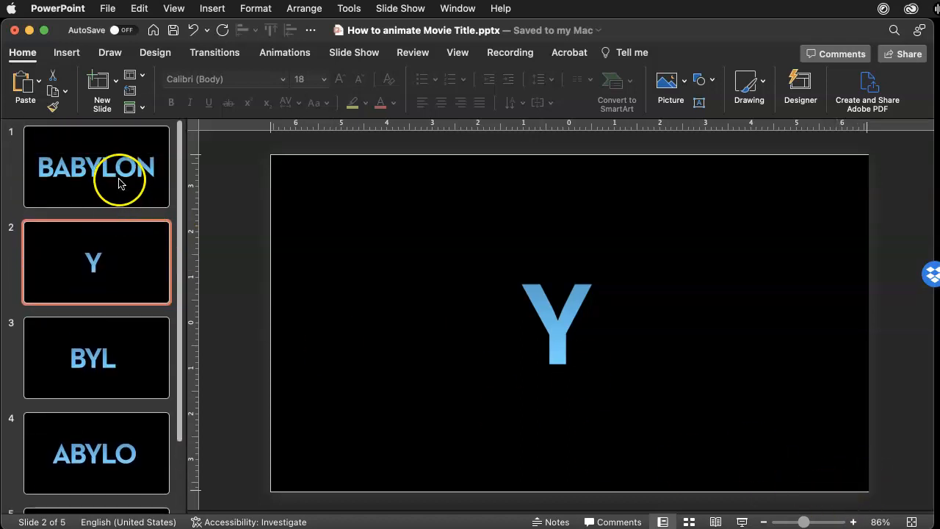
click(121, 183)
key(super+d)
click(114, 222)
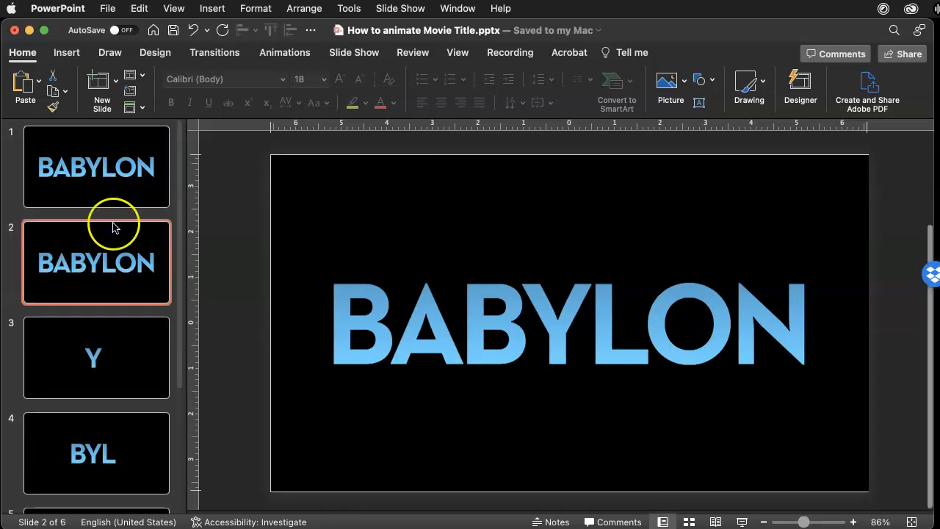
click(408, 296)
key(Delete)
click(562, 412)
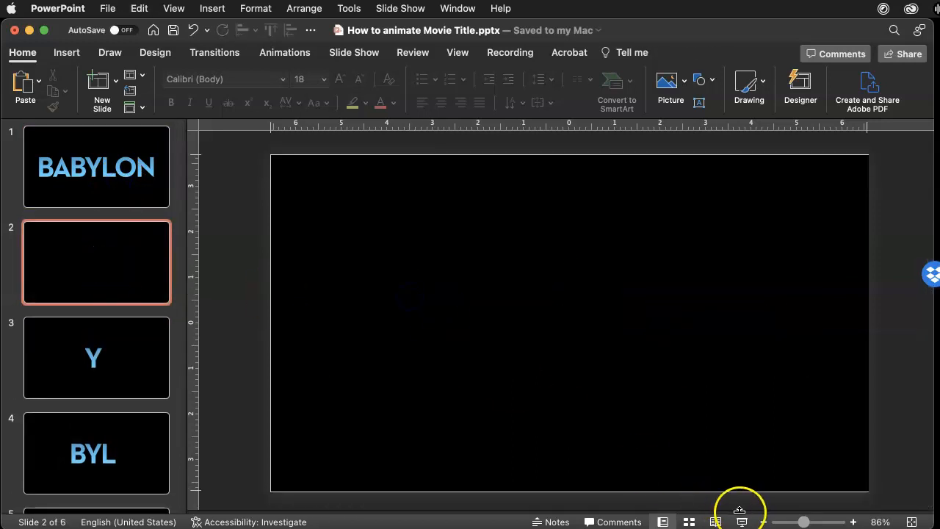
Play the slide show from the blank slide 2 through to the full BABYLON title and exit it.
click(715, 521)
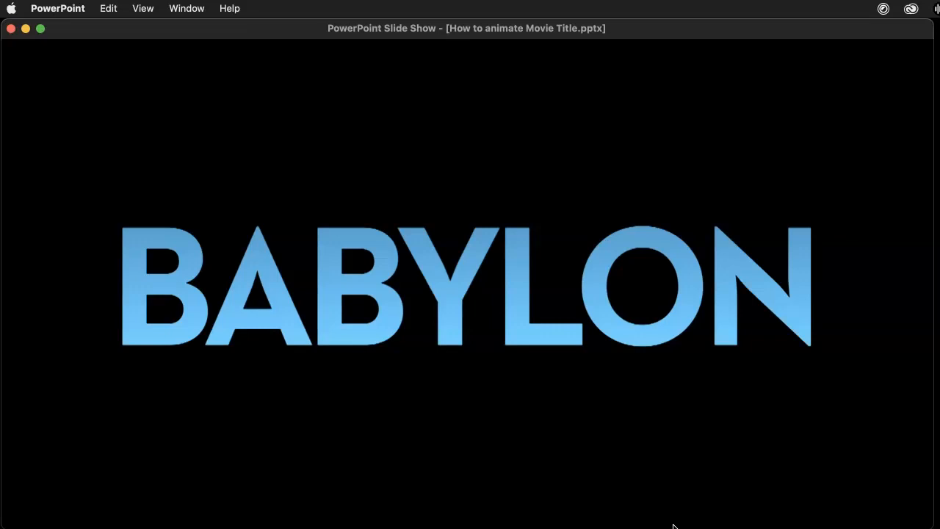
key(Escape)
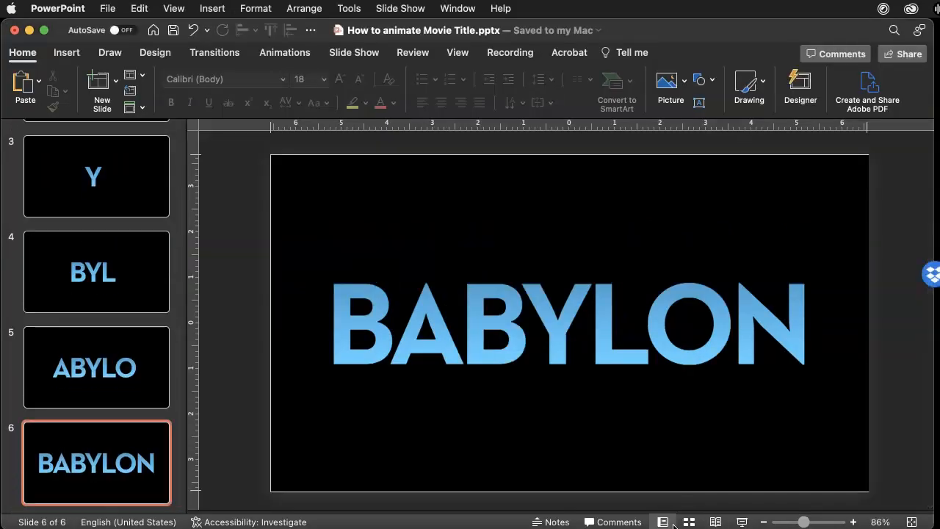